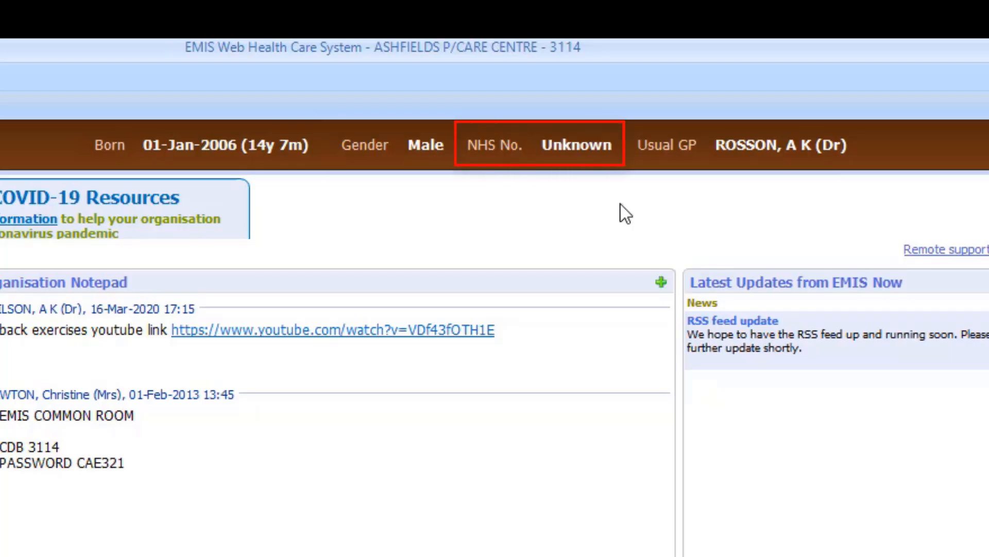
Show the EMIS number instead of the NHS number in the current patient's banner
{"action": "right_click", "coordinate": [625, 142]}
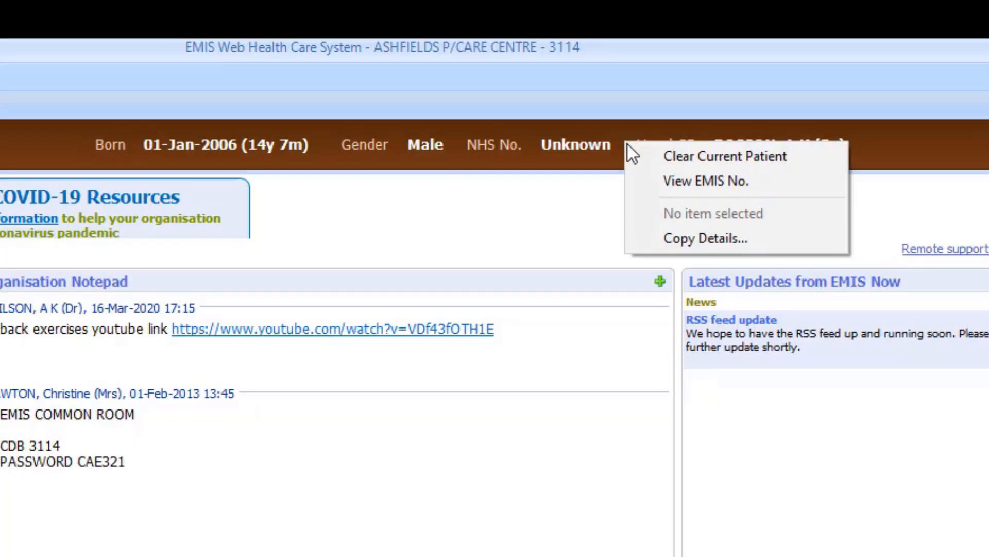
{"action": "left_click", "coordinate": [651, 181]}
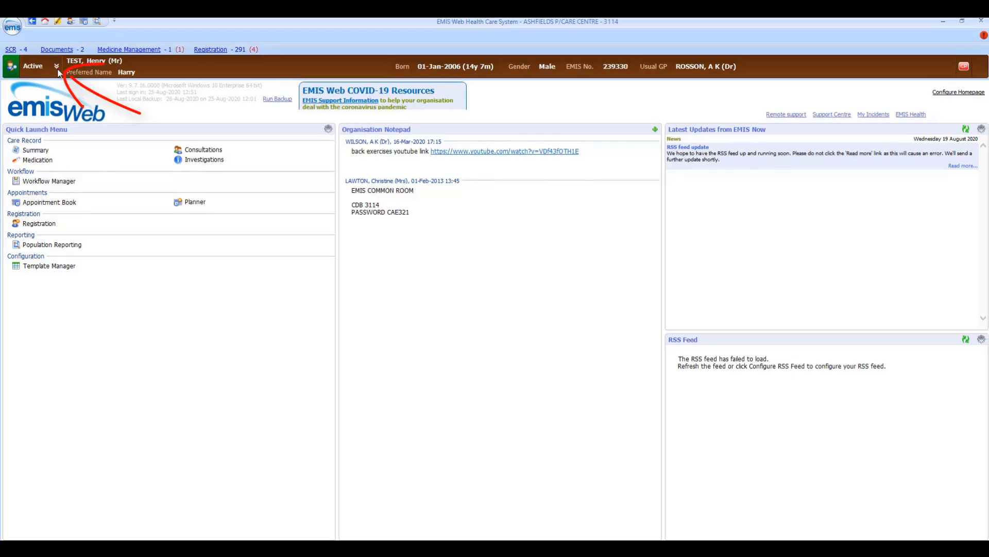
Expand the patient banner and check the home address on the map and the patients in the same household
{"action": "left_click", "coordinate": [57, 67]}
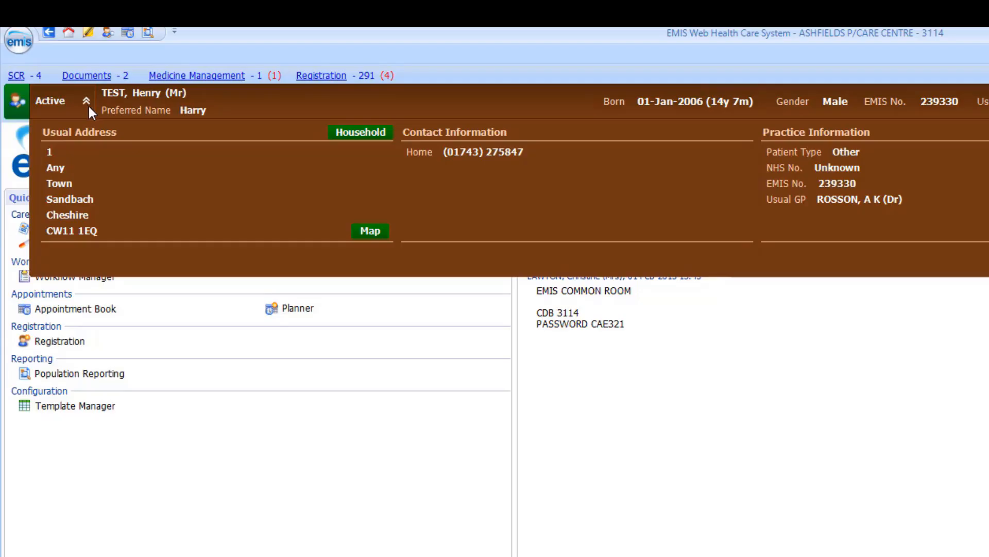
{"action": "left_click", "coordinate": [380, 233]}
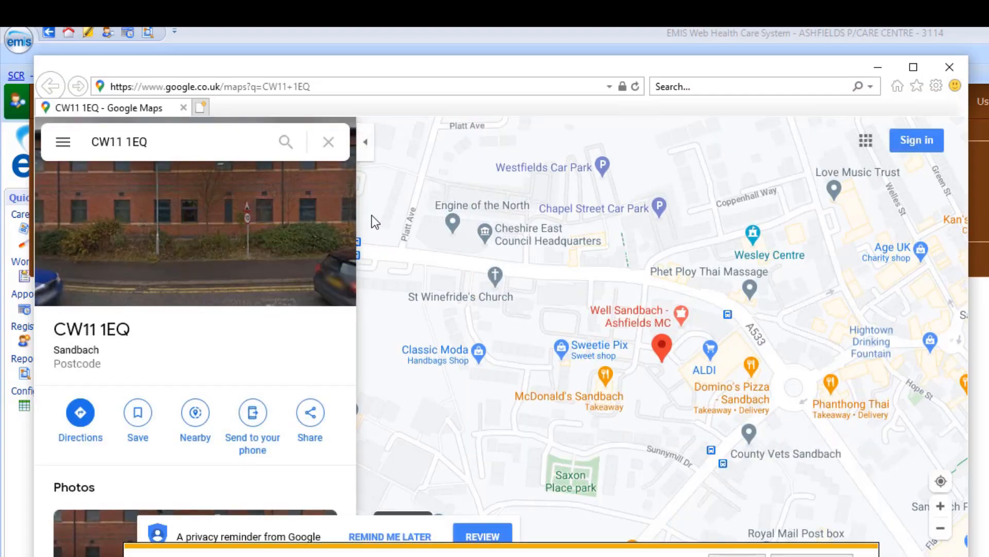
{"action": "left_click", "coordinate": [951, 66]}
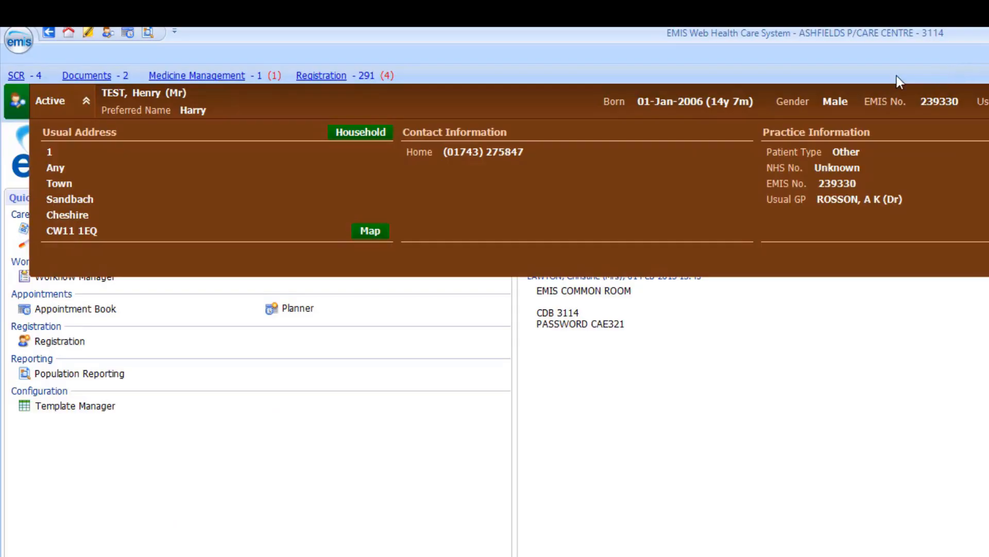
{"action": "left_click", "coordinate": [361, 133]}
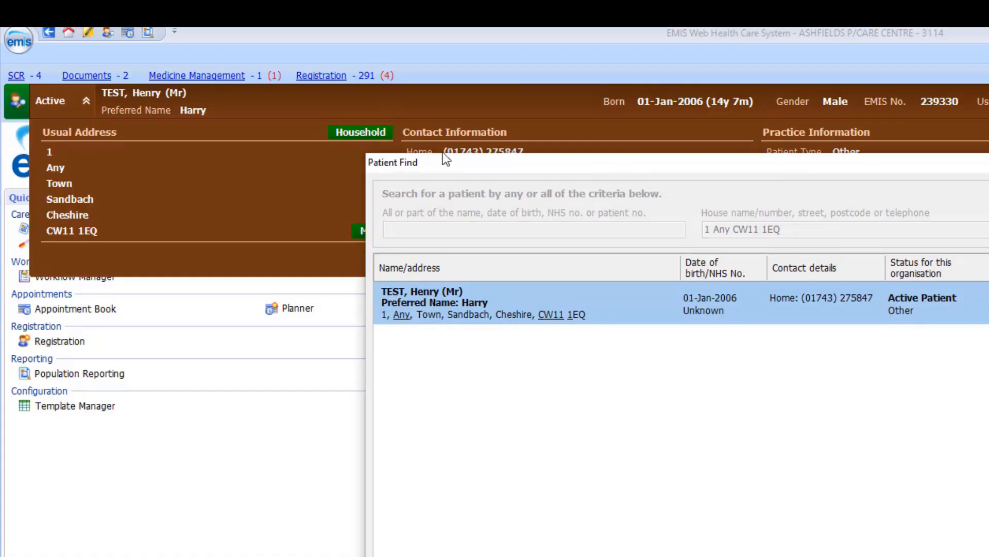
{"action": "key", "text": "Escape"}
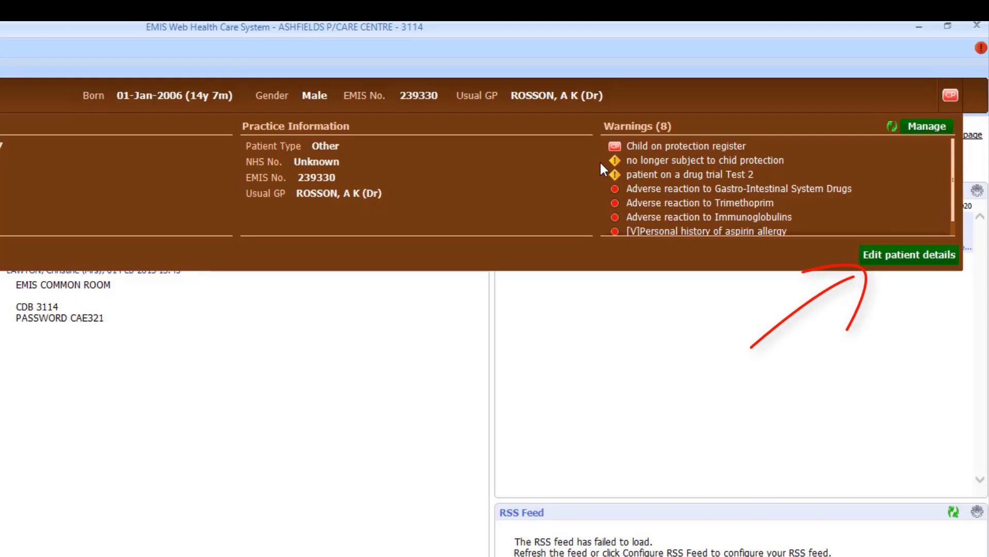
View the patient's editable details form, close it without changes and collapse the patient banner
{"action": "left_click", "coordinate": [944, 256]}
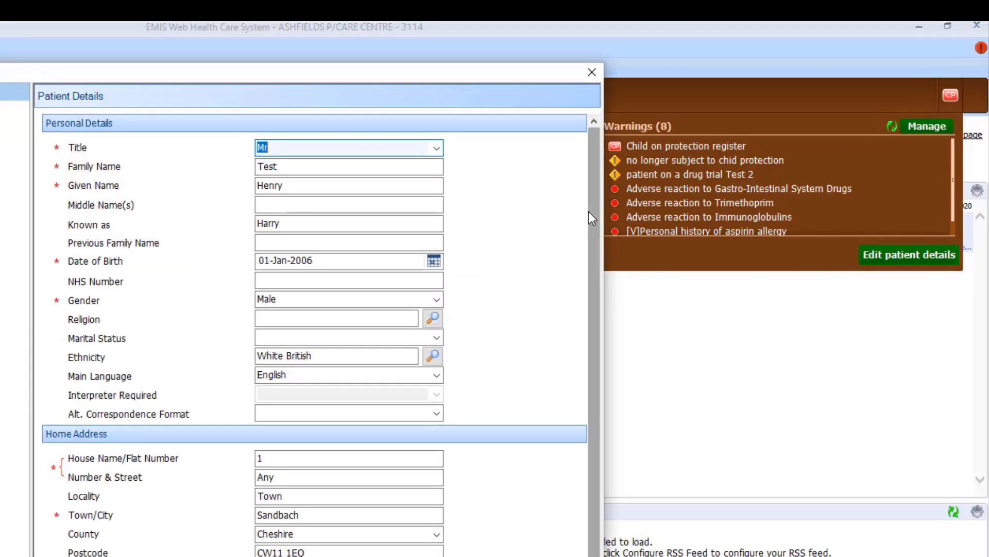
{"action": "key", "text": "Escape"}
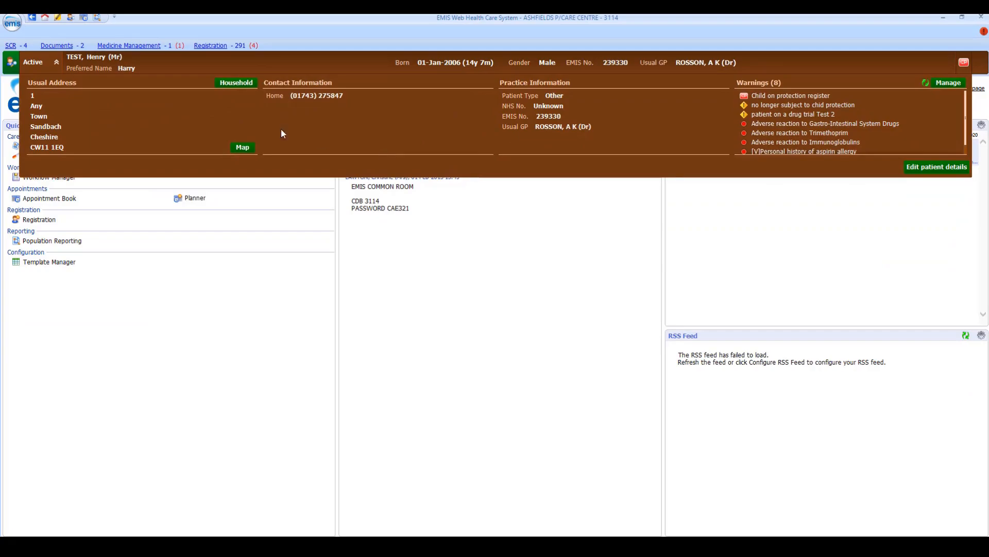
{"action": "left_click", "coordinate": [57, 62]}
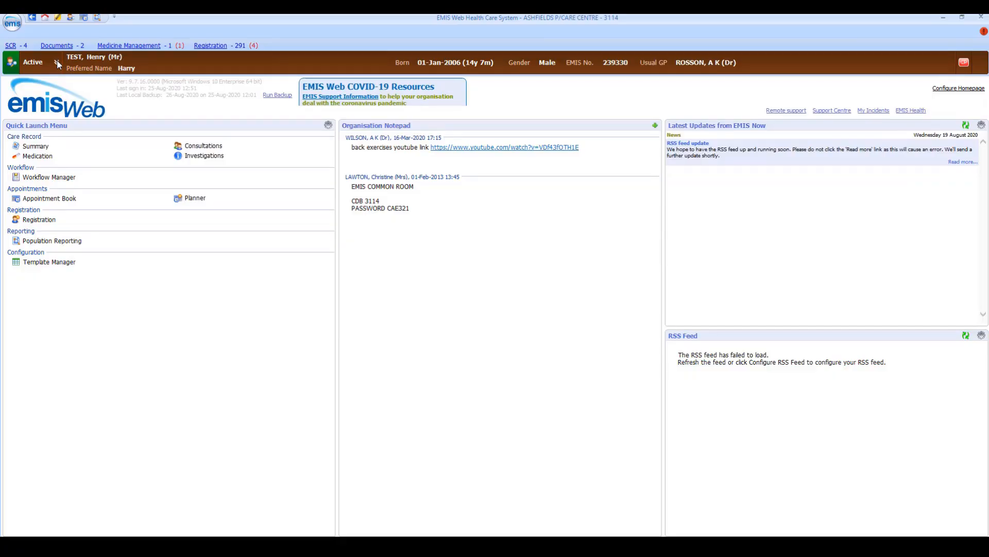
Copy the patient's name, EMIS number and date of birth to the clipboard using Copy Details
{"action": "right_click", "coordinate": [152, 70]}
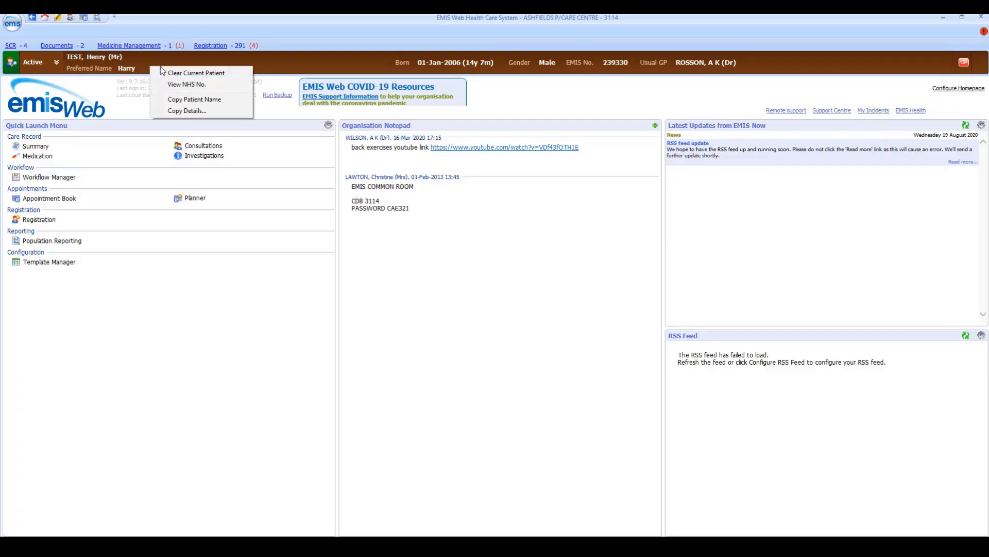
{"action": "left_click", "coordinate": [186, 112]}
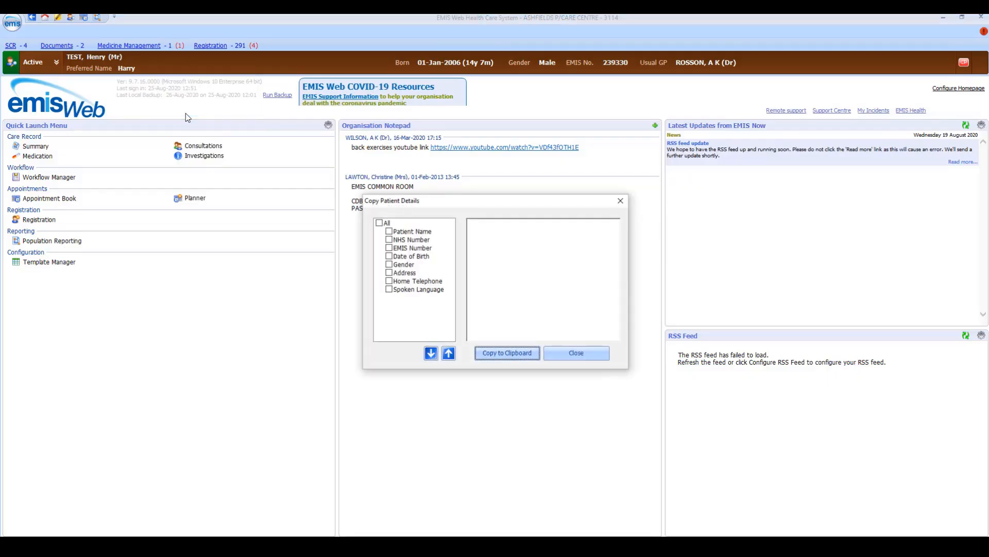
{"action": "left_click", "coordinate": [390, 231]}
{"action": "left_click", "coordinate": [389, 248]}
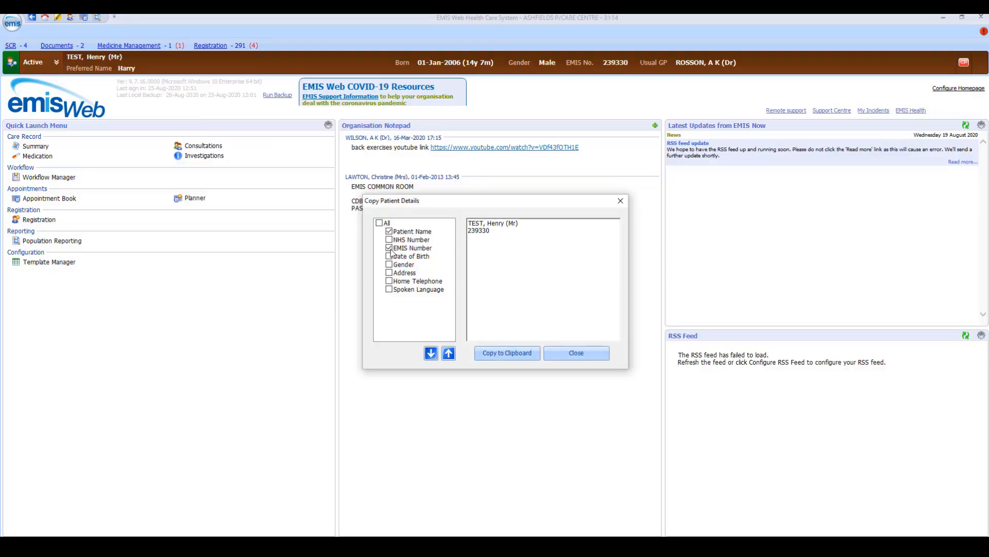
{"action": "left_click", "coordinate": [389, 256]}
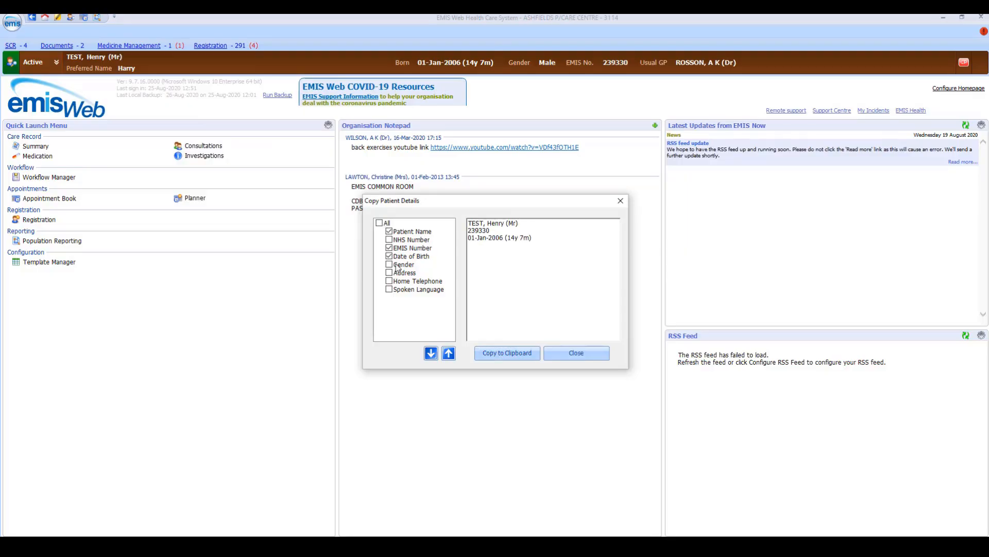
{"action": "left_click", "coordinate": [516, 354]}
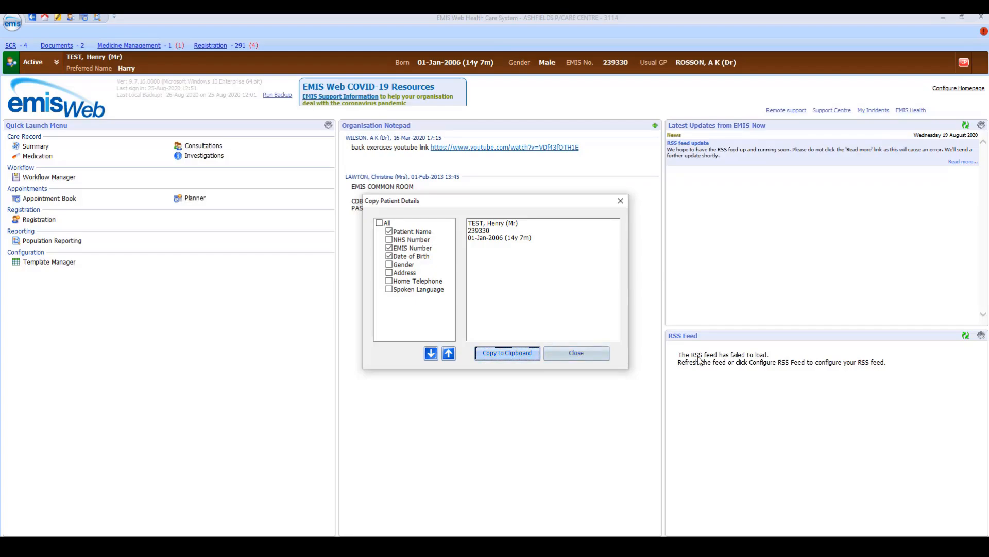
{"action": "left_click", "coordinate": [586, 353]}
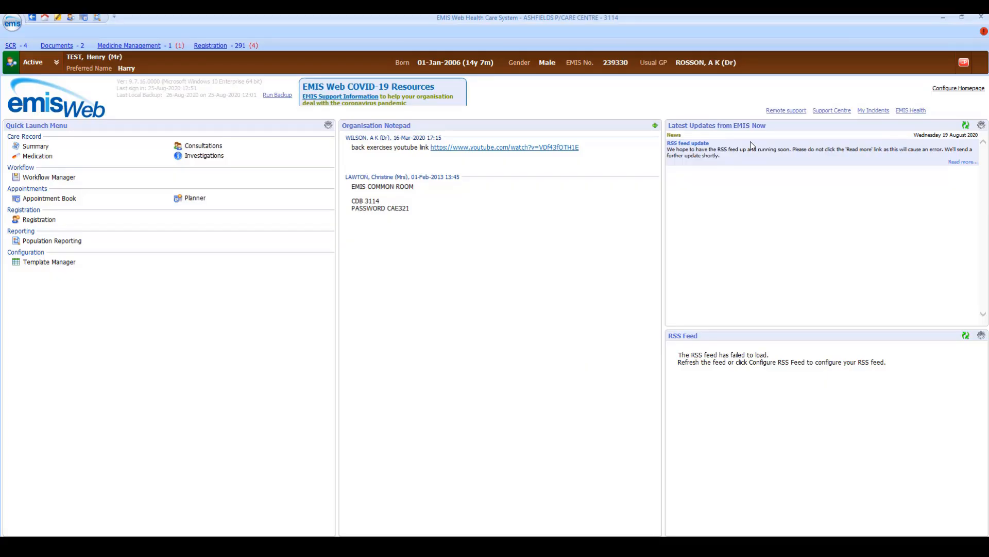
Add the shared patient warning "Patient requires documentation in braille", triggered by Load Medical Record and Book Appointment
{"action": "left_click", "coordinate": [57, 62]}
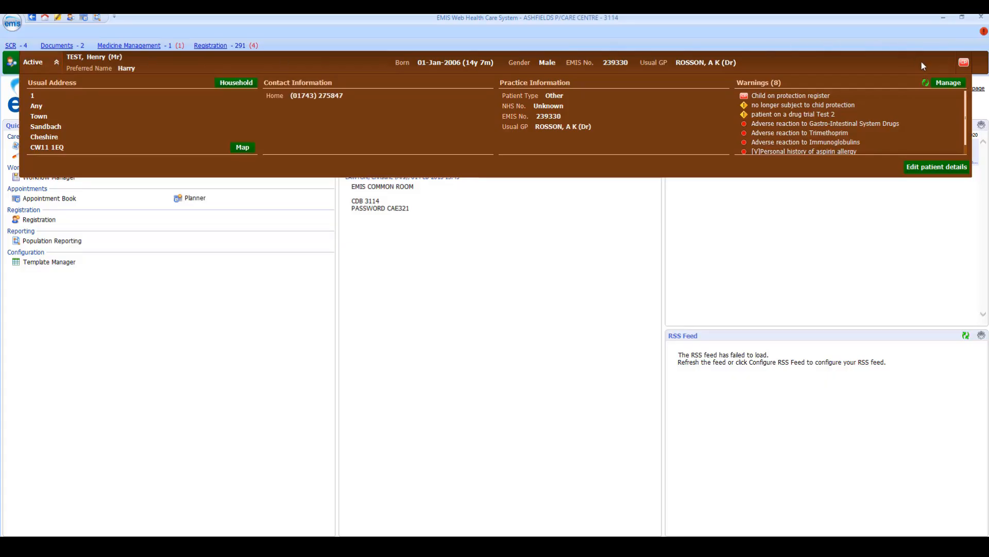
{"action": "left_click", "coordinate": [941, 85]}
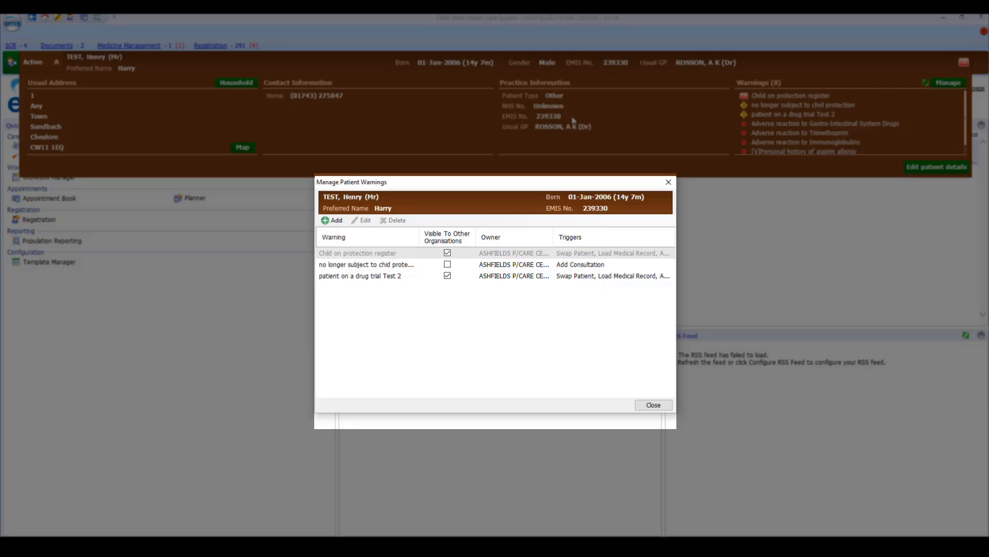
{"action": "left_click", "coordinate": [334, 220]}
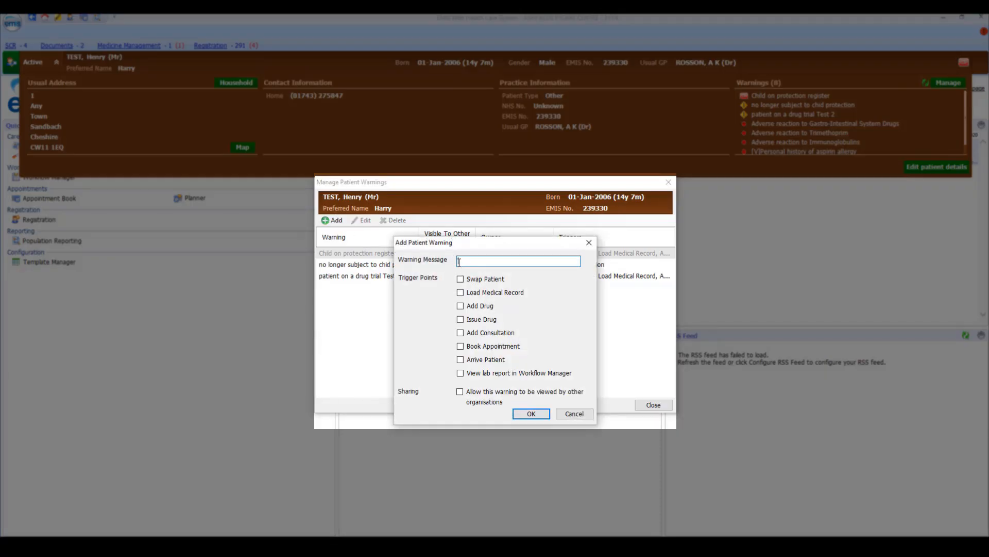
{"action": "type", "text": "Patient requires documentation in "}
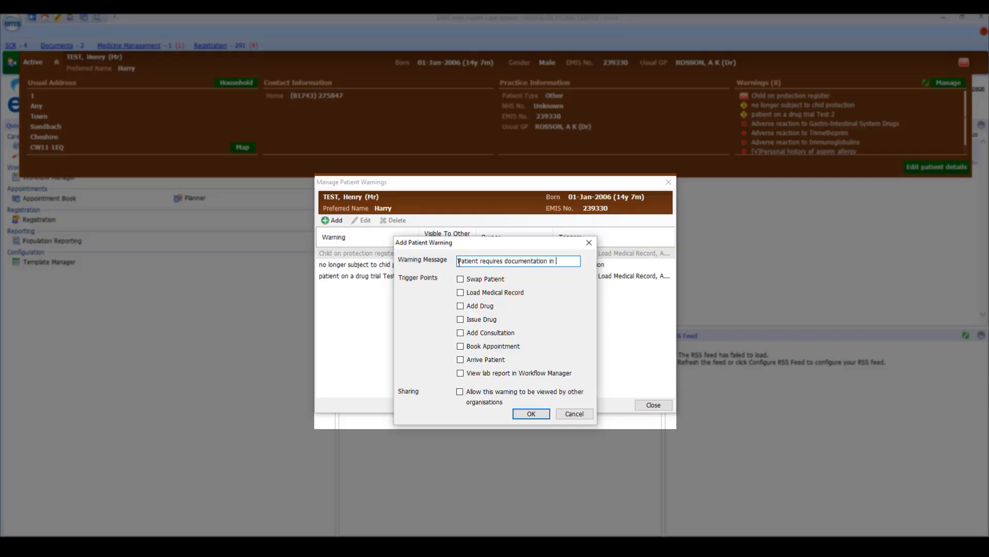
{"action": "type", "text": "braille"}
{"action": "left_click", "coordinate": [460, 346]}
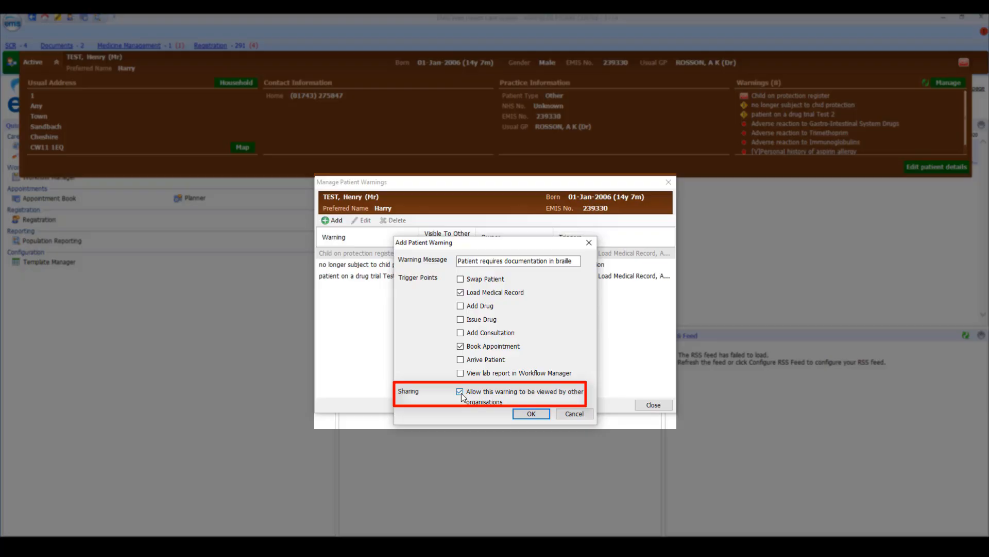
{"action": "left_click", "coordinate": [515, 415]}
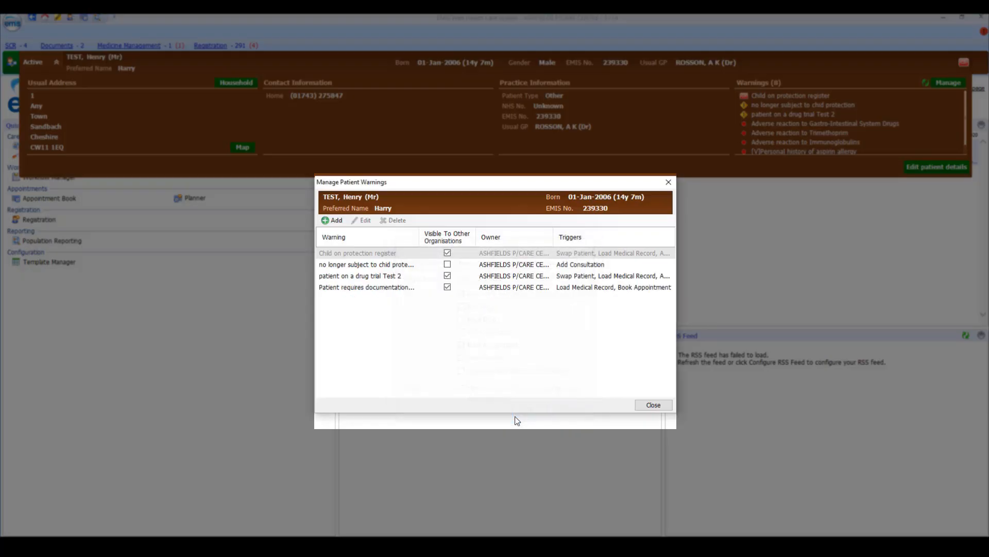
Add the Swap Patient trigger to the "no longer subject to chid protection" warning and share it with other organisations
{"action": "left_click", "coordinate": [400, 265]}
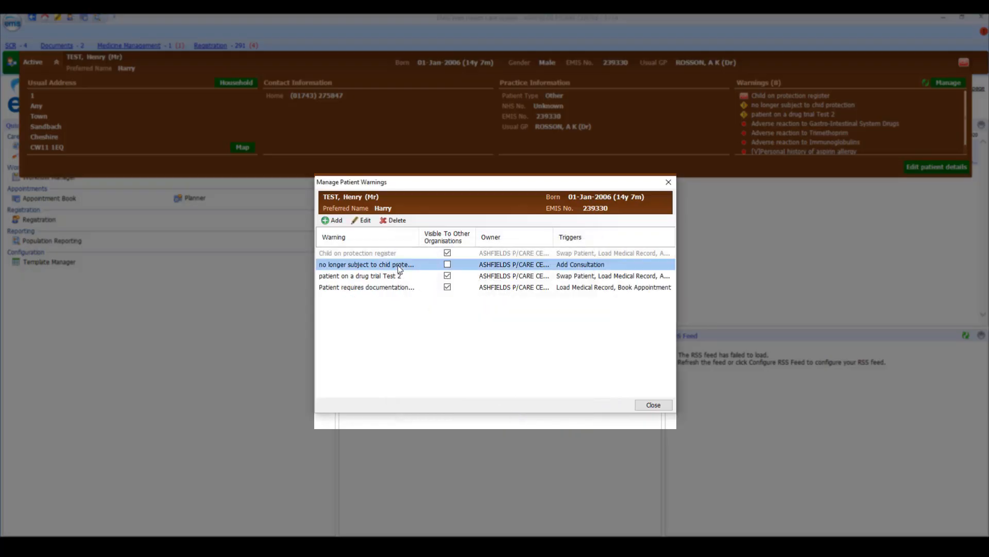
{"action": "left_click", "coordinate": [368, 222]}
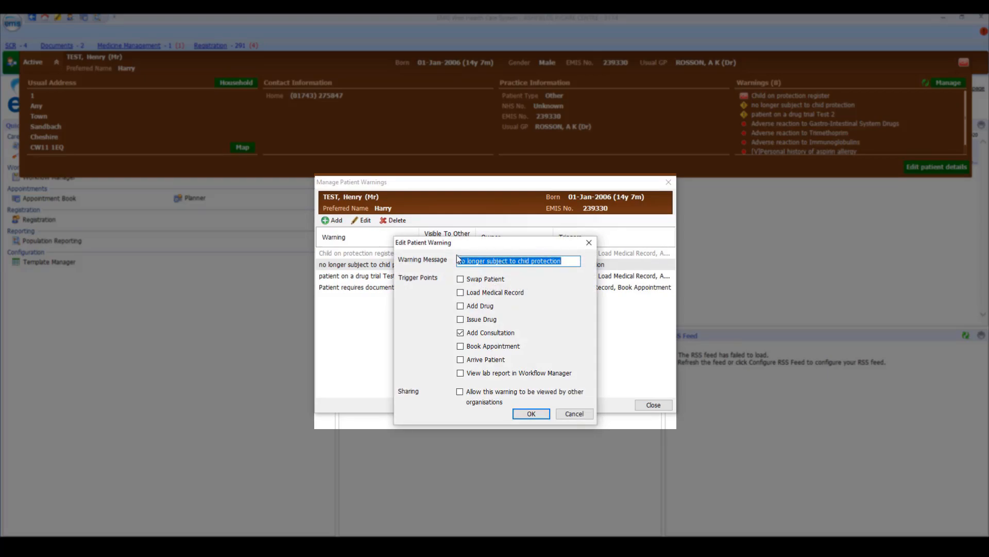
{"action": "left_click", "coordinate": [461, 279]}
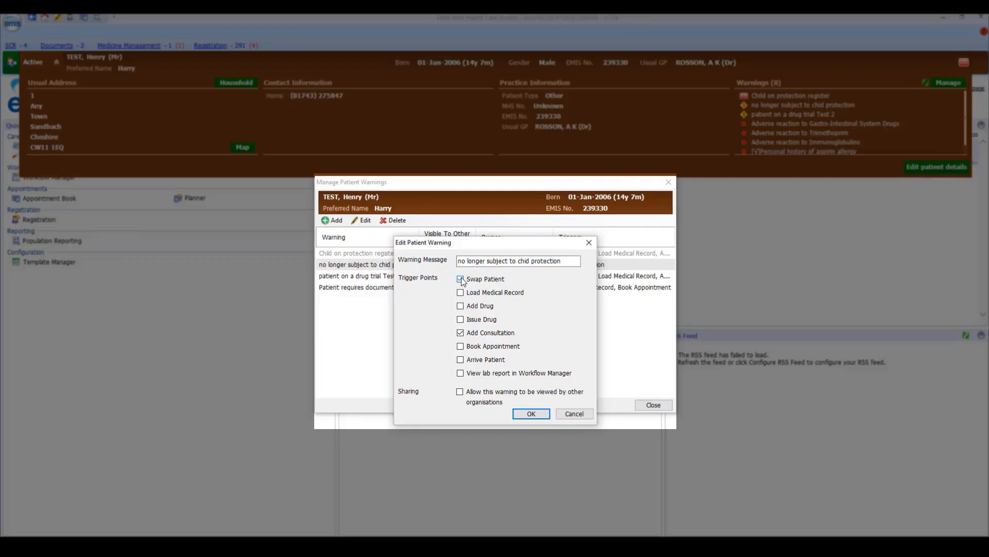
{"action": "left_click", "coordinate": [460, 391]}
{"action": "left_click", "coordinate": [523, 417]}
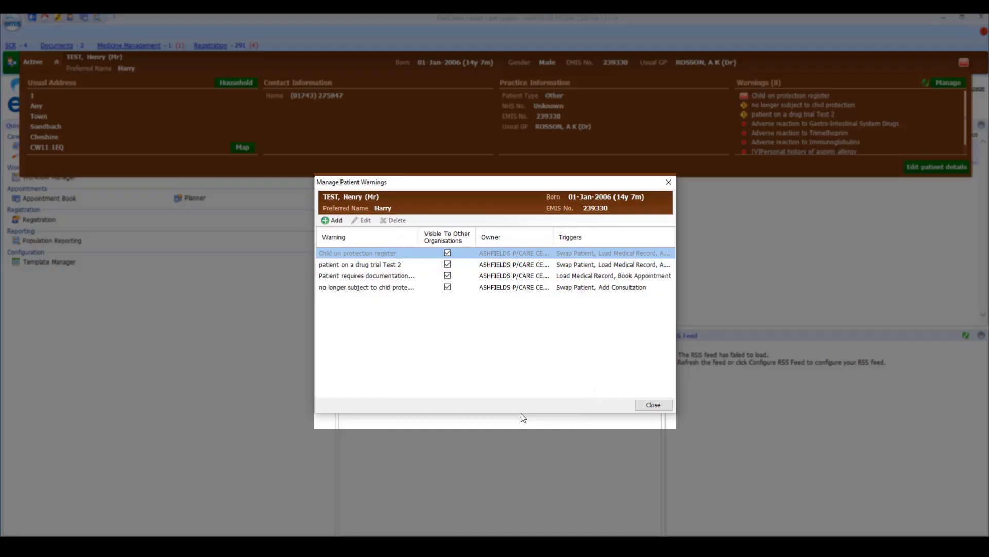
Delete the "patient on a drug trial Test 2" warning and close the patient warnings manager
{"action": "left_click", "coordinate": [357, 265]}
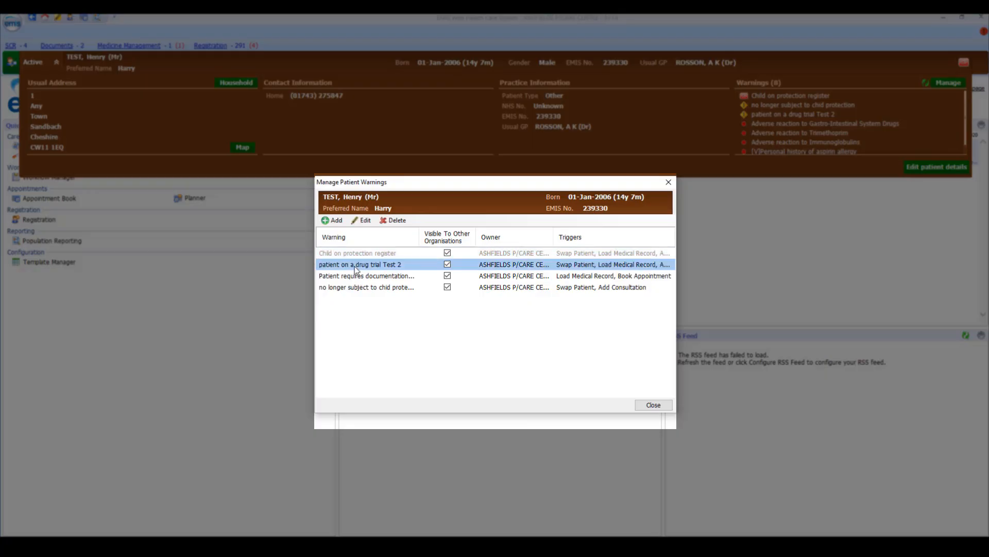
{"action": "left_click", "coordinate": [397, 221]}
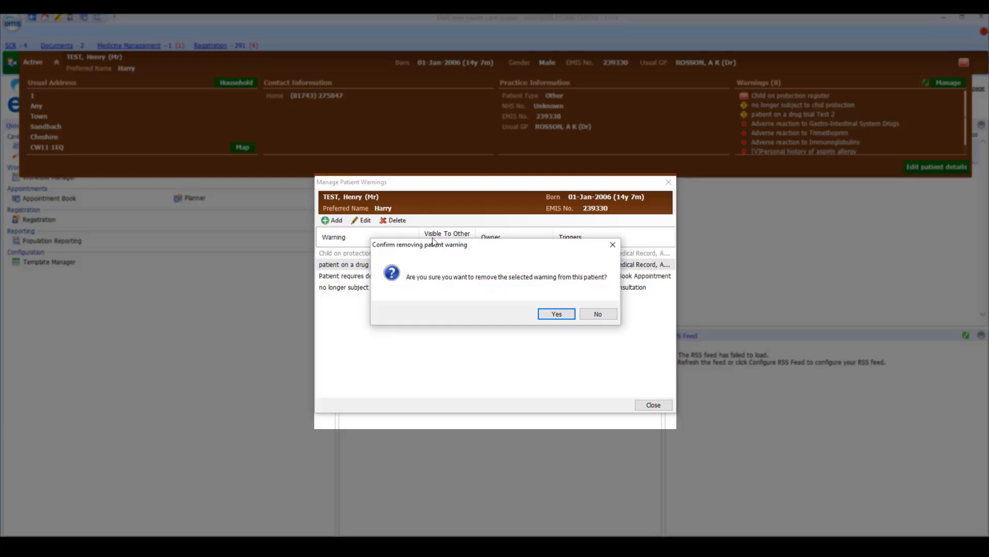
{"action": "left_click", "coordinate": [548, 315]}
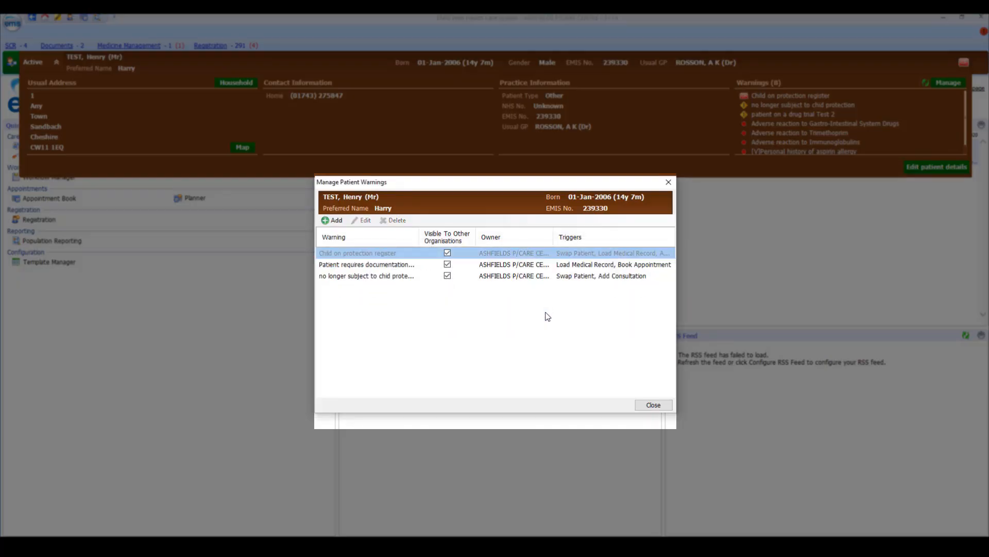
{"action": "left_click", "coordinate": [652, 405]}
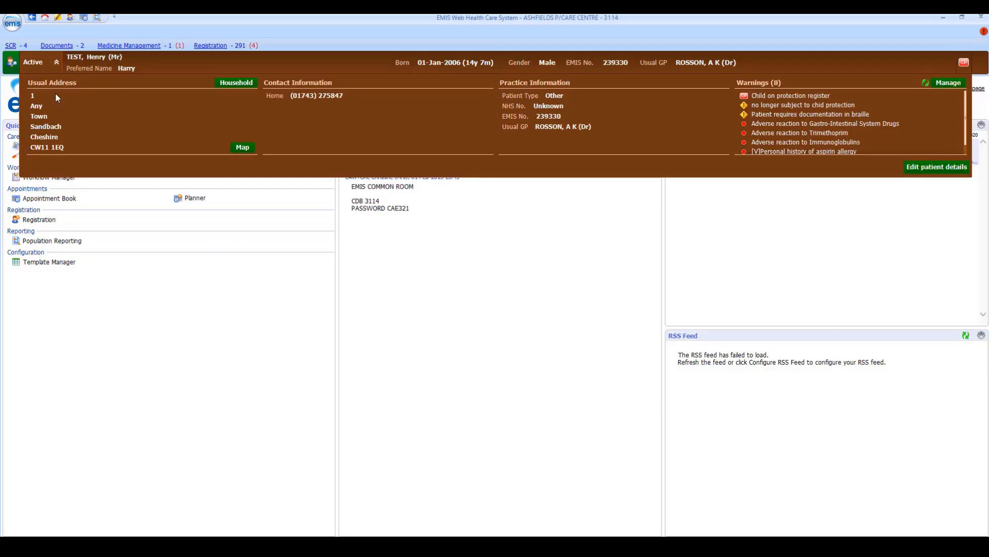
View Patient Find without choosing another patient, and clear the current patient from the banner
{"action": "left_click", "coordinate": [15, 69]}
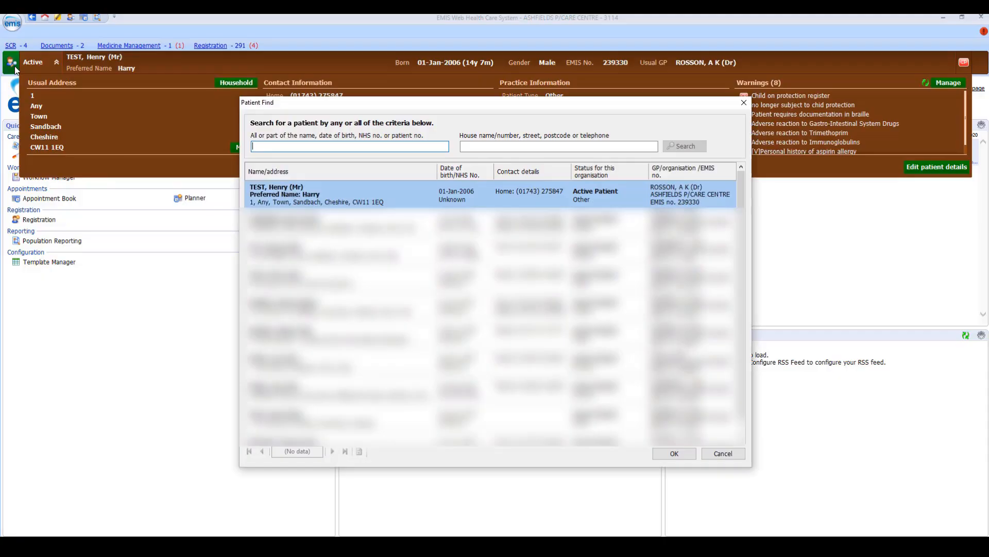
{"action": "left_click", "coordinate": [744, 103]}
{"action": "right_click", "coordinate": [320, 64]}
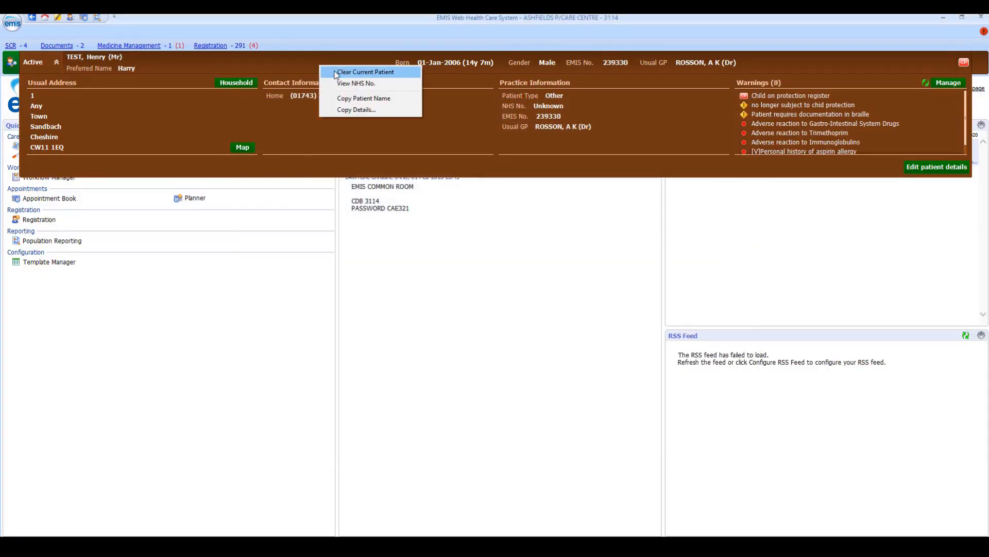
{"action": "left_click", "coordinate": [336, 72]}
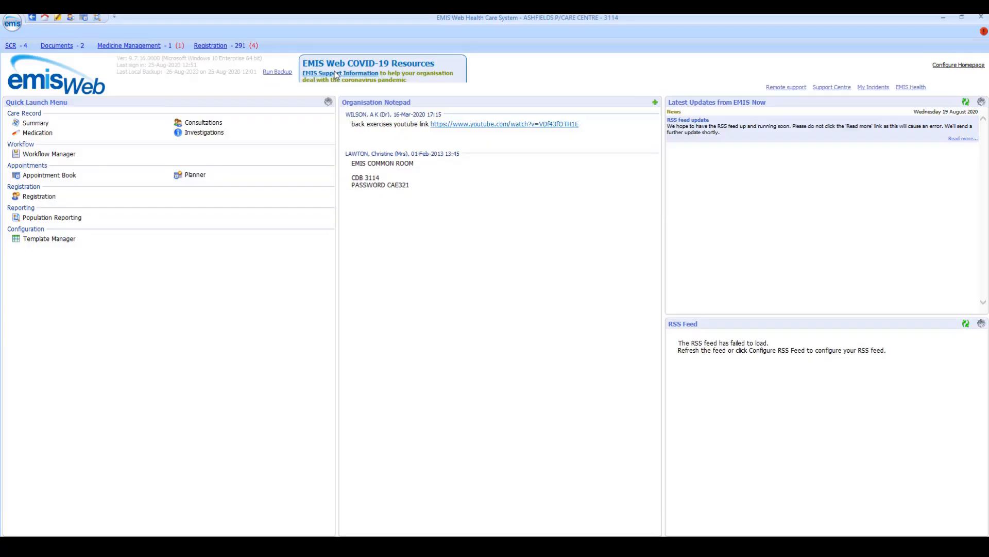